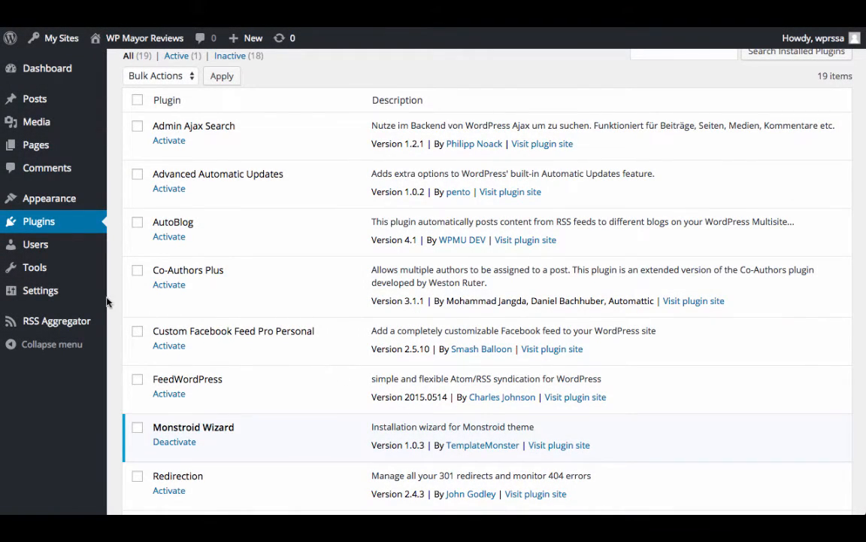
Open the Monstroid Wizard, submit the theme activation key, and install the Monstroid main theme.
mouse_move(64, 274)
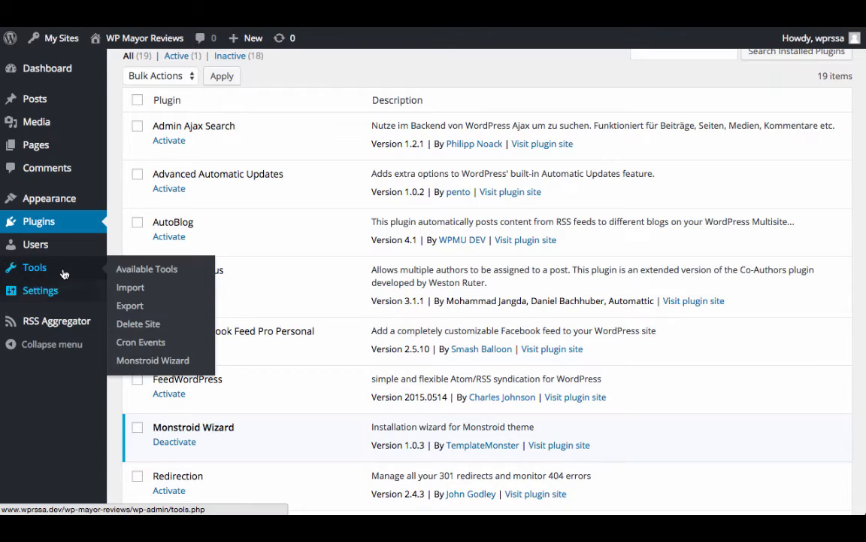
click(134, 362)
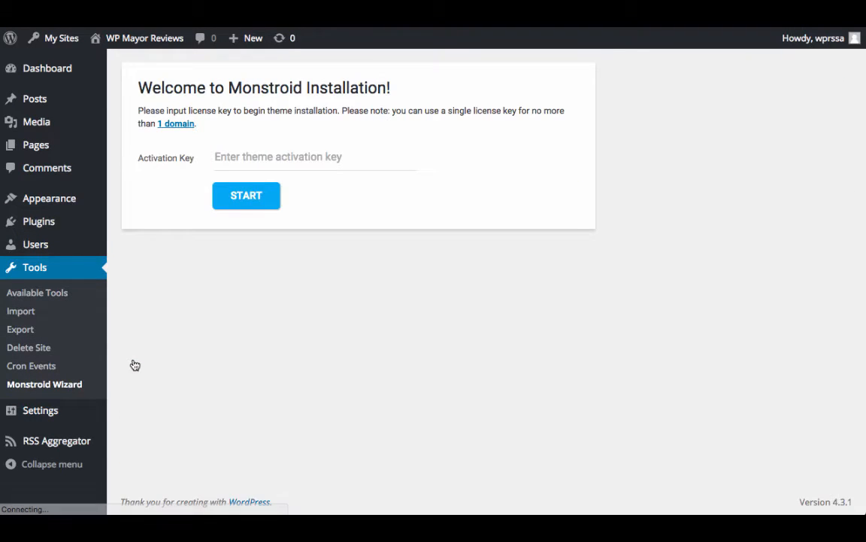
click(261, 158)
key(ctrl+v)
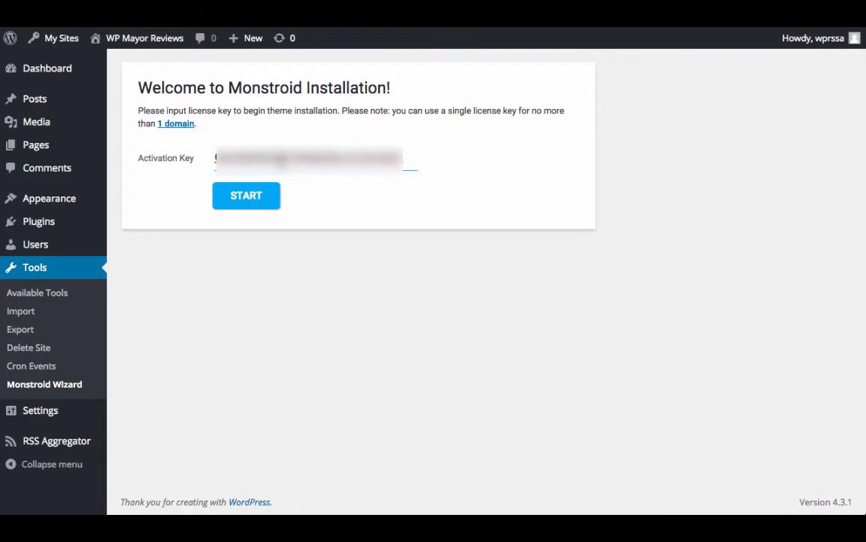
click(258, 194)
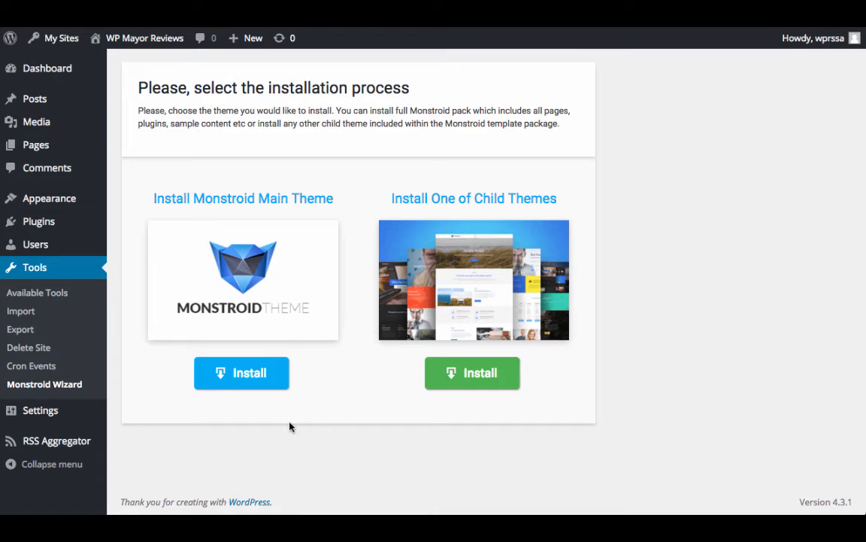
click(248, 375)
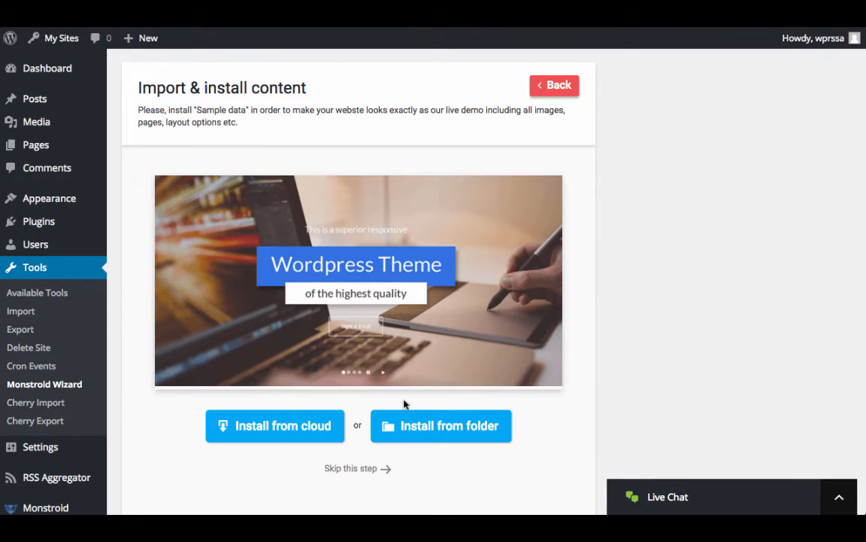
Look over the Monstroid dashboard and its Data manager.
scroll(138, 419, down, 3)
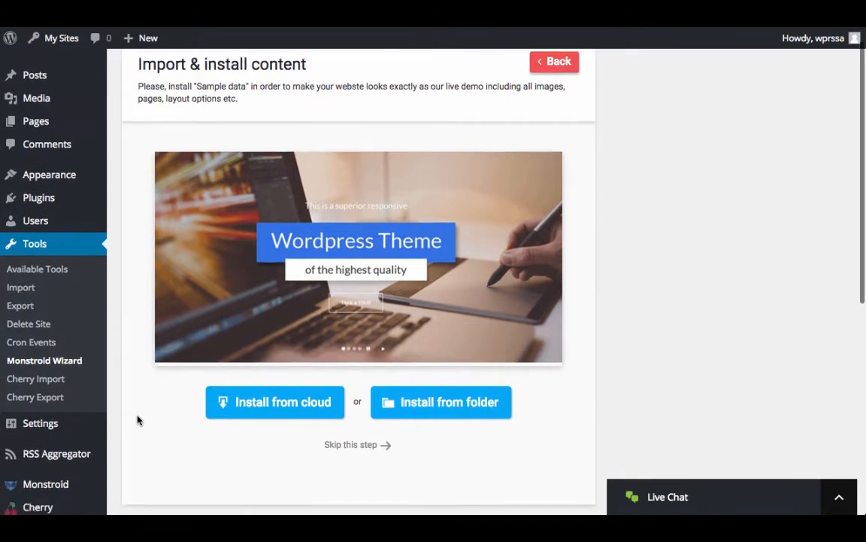
mouse_move(79, 408)
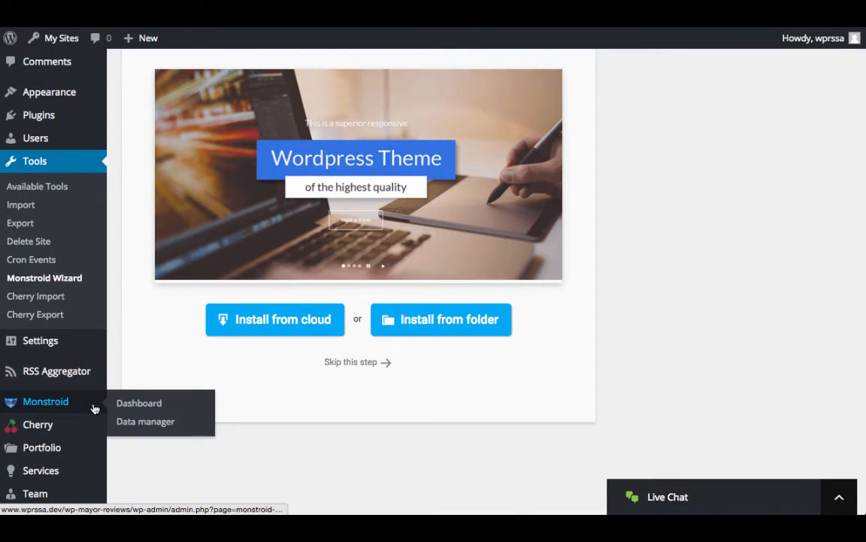
click(122, 406)
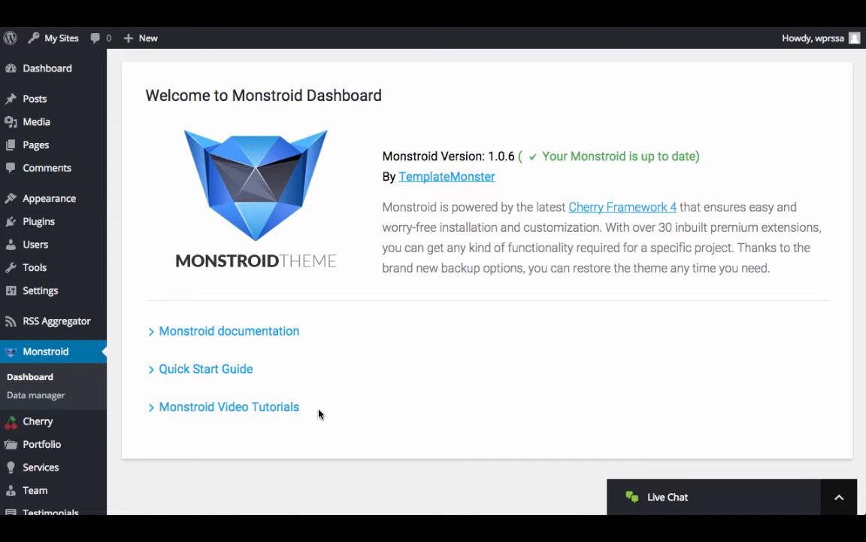
click(59, 399)
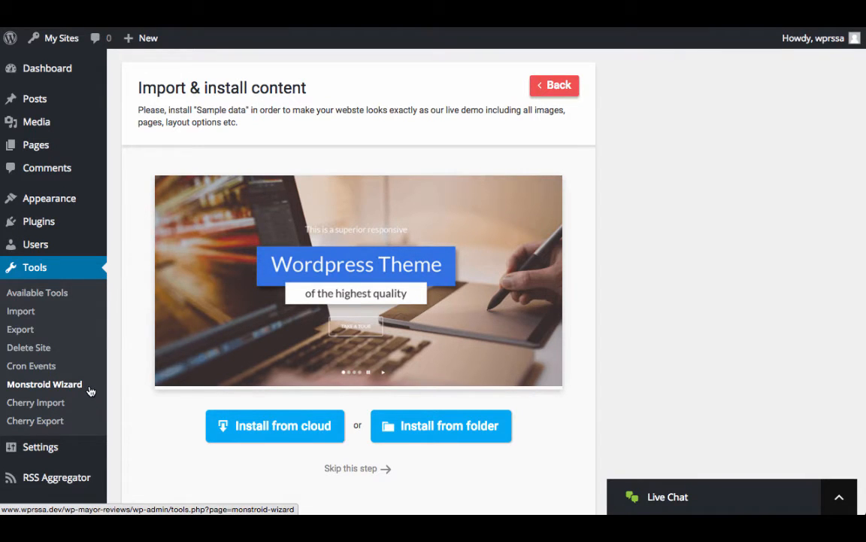
Download the Monstroid sample data from the cloud in the wizard and run the content installation.
click(261, 426)
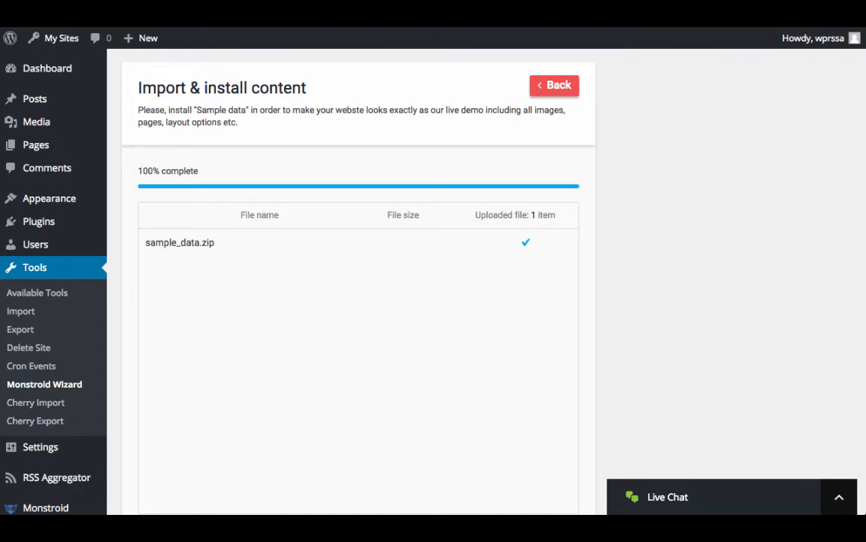
scroll(690, 315, down, 5)
click(223, 354)
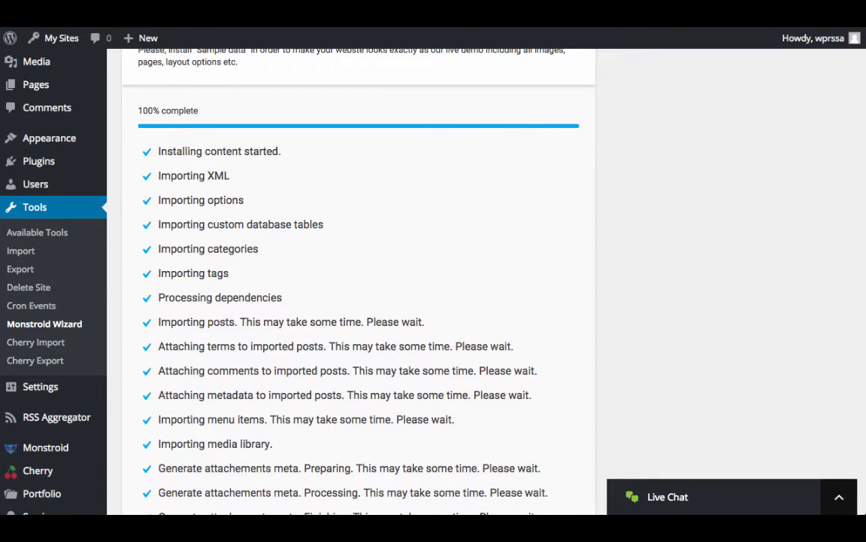
scroll(316, 475, up, 5)
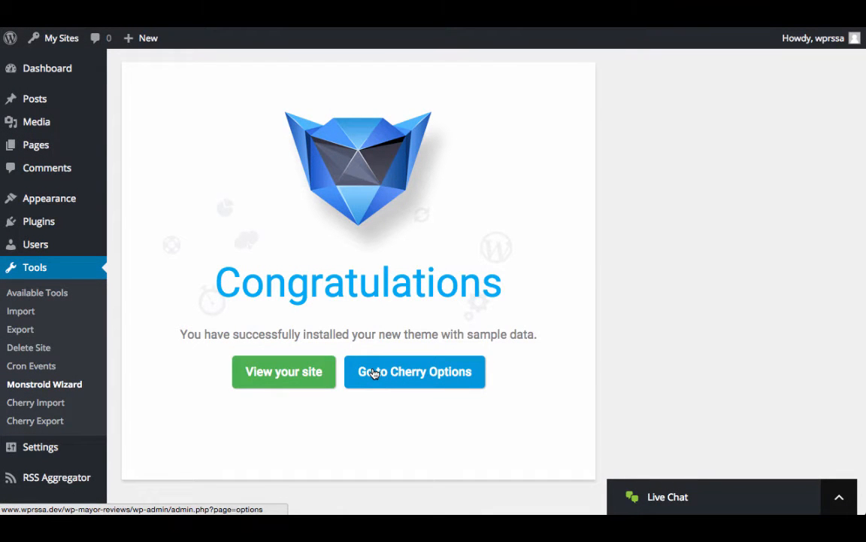
Open the Cherry options and examine the General settings of the Monstroid theme.
click(374, 373)
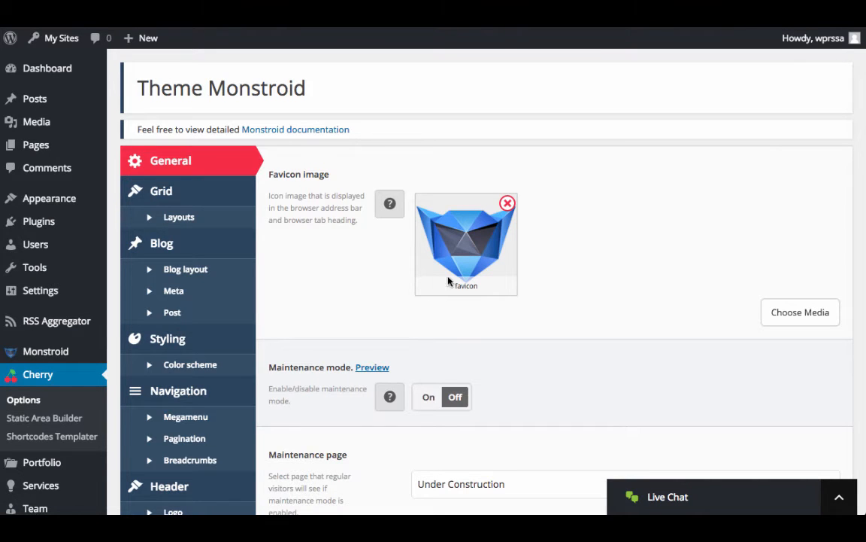
scroll(407, 315, down, 5)
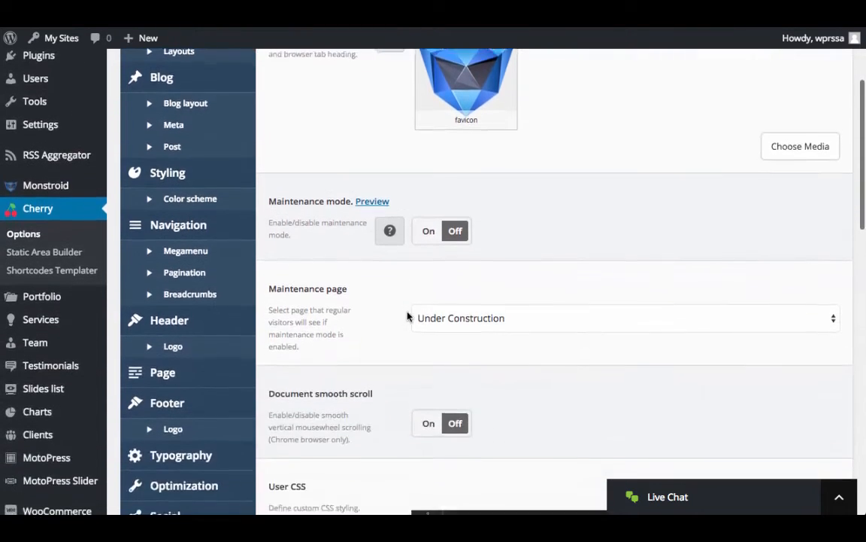
scroll(408, 316, down, 10)
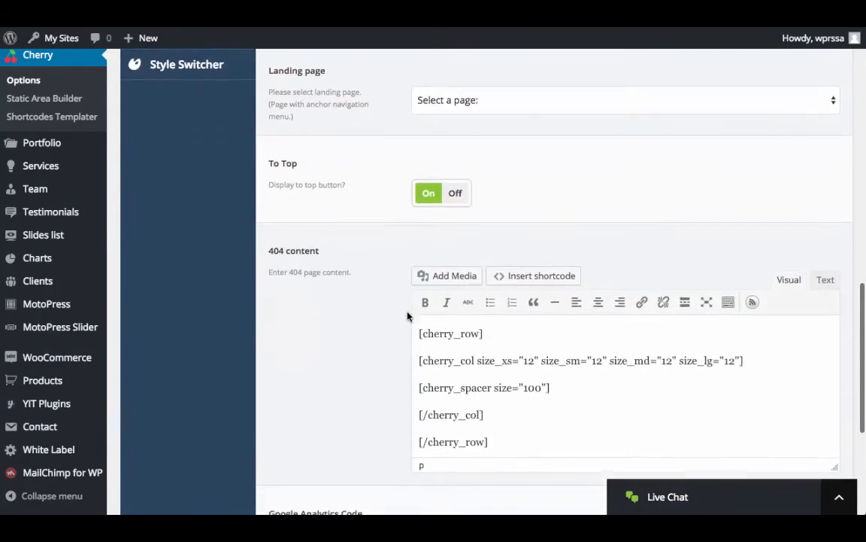
scroll(407, 316, up, 10)
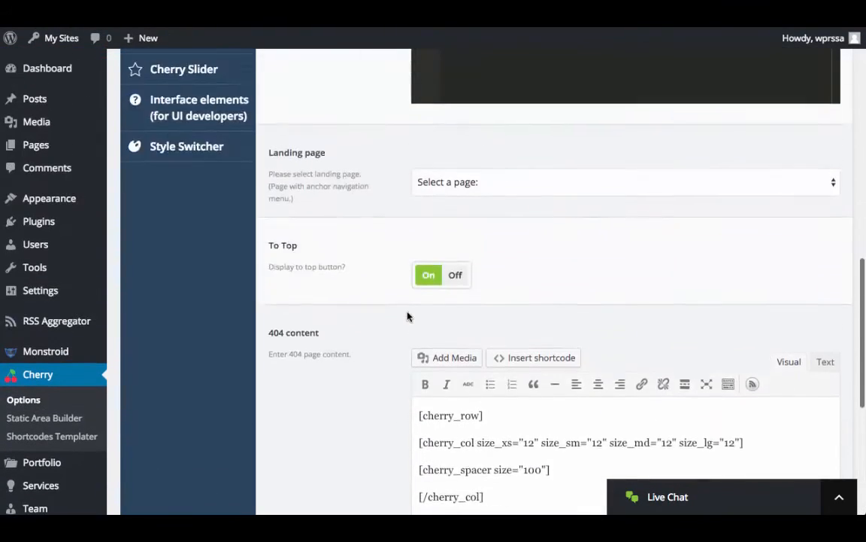
scroll(408, 316, up, 6)
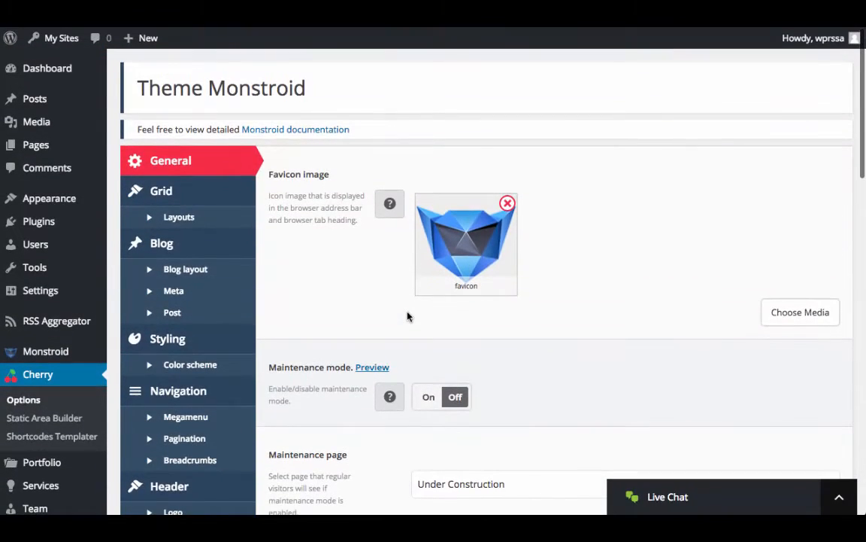
Review the sidebar layout choices for each post type in the Grid Layouts options, and open the Optimization options.
click(194, 193)
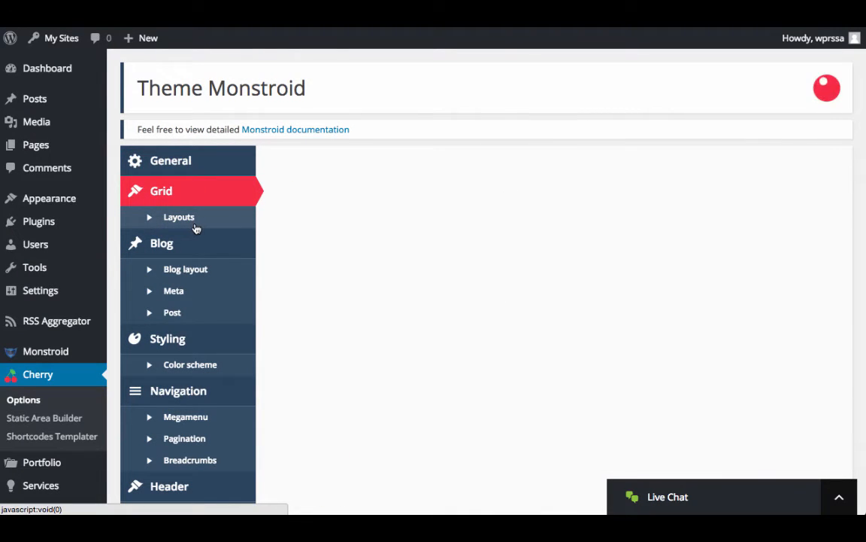
click(194, 223)
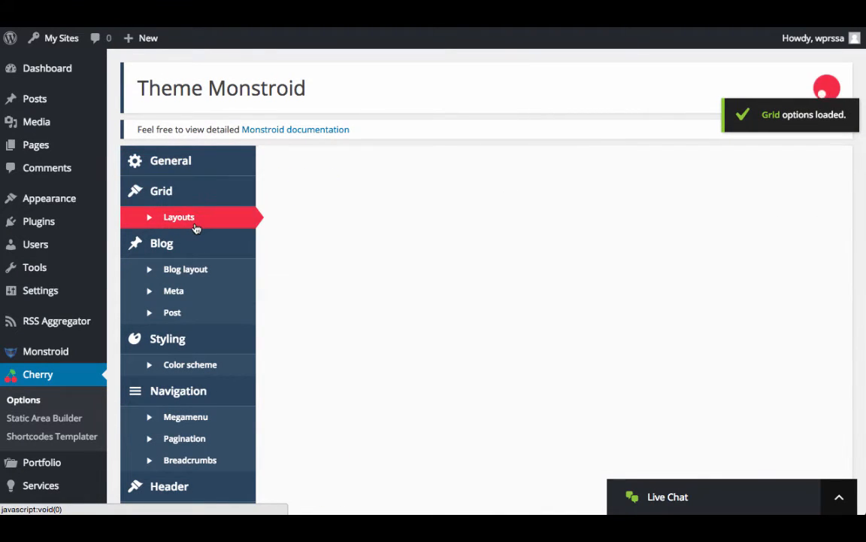
scroll(304, 347, down, 5)
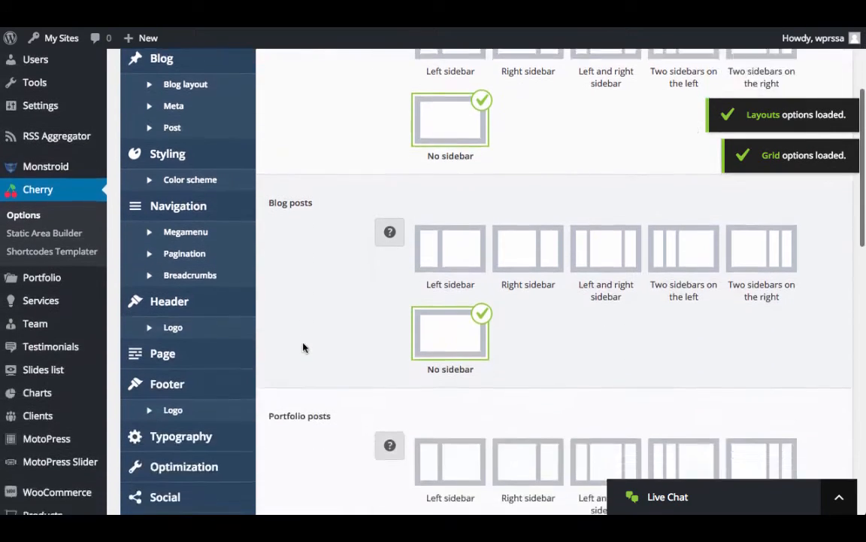
scroll(304, 348, down, 9)
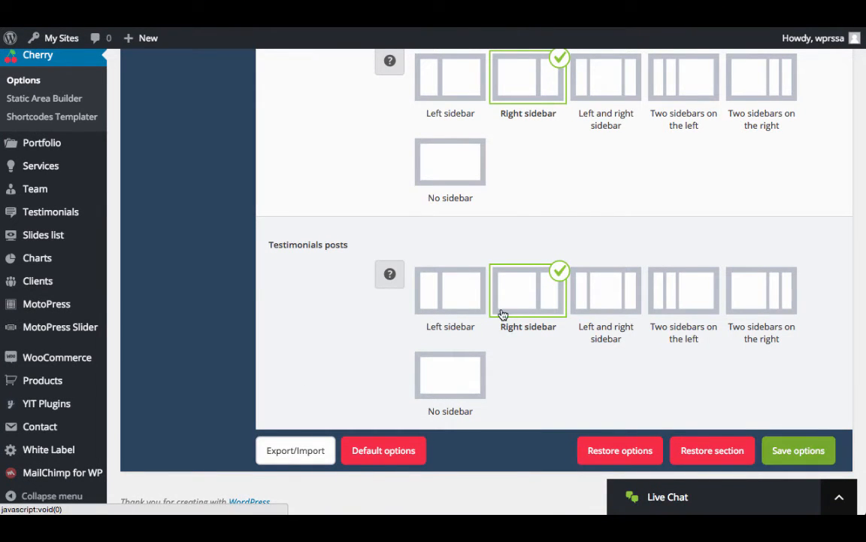
scroll(502, 314, up, 8)
scroll(503, 314, up, 5)
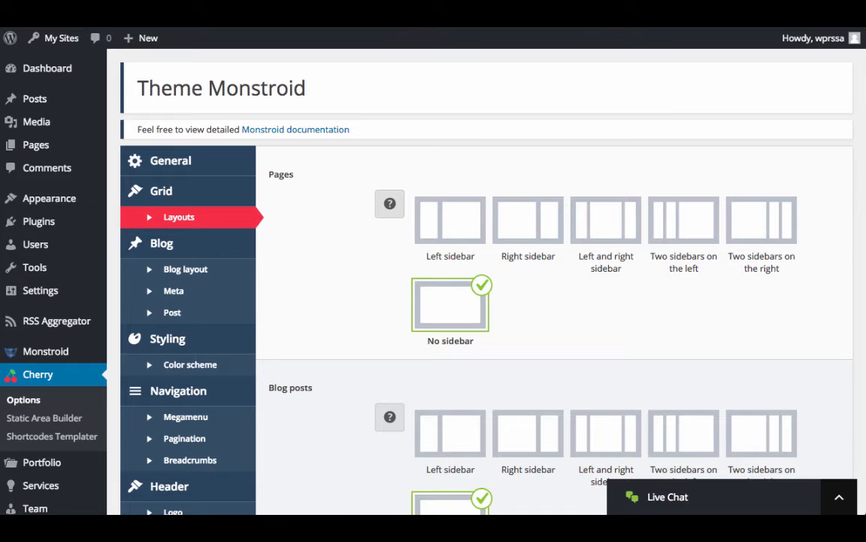
scroll(323, 391, down, 4)
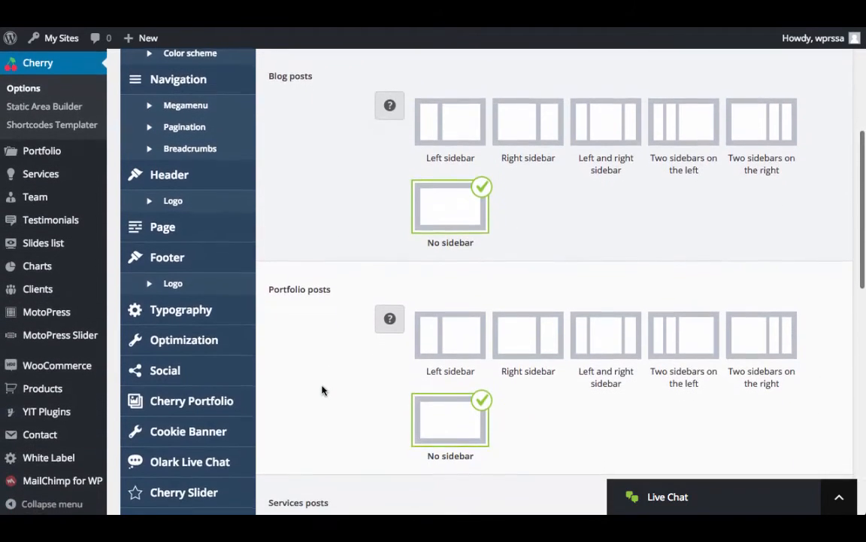
scroll(322, 390, down, 2)
click(219, 276)
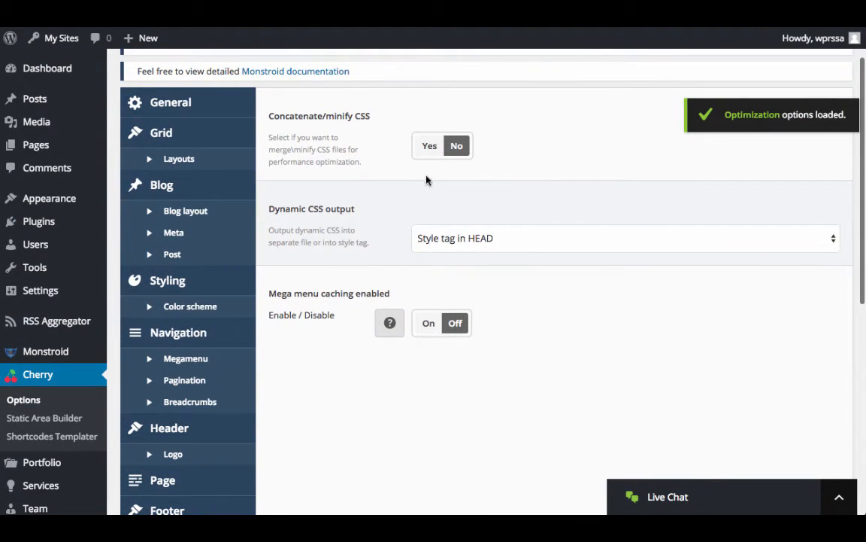
Set Display Cookie Banner to Yes in the Cookie Banner options and save the theme options.
scroll(357, 335, down, 5)
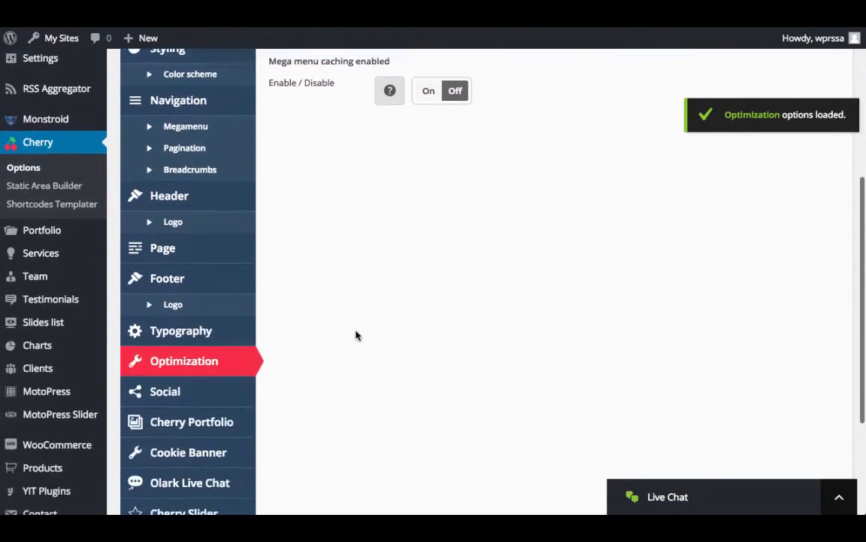
click(235, 314)
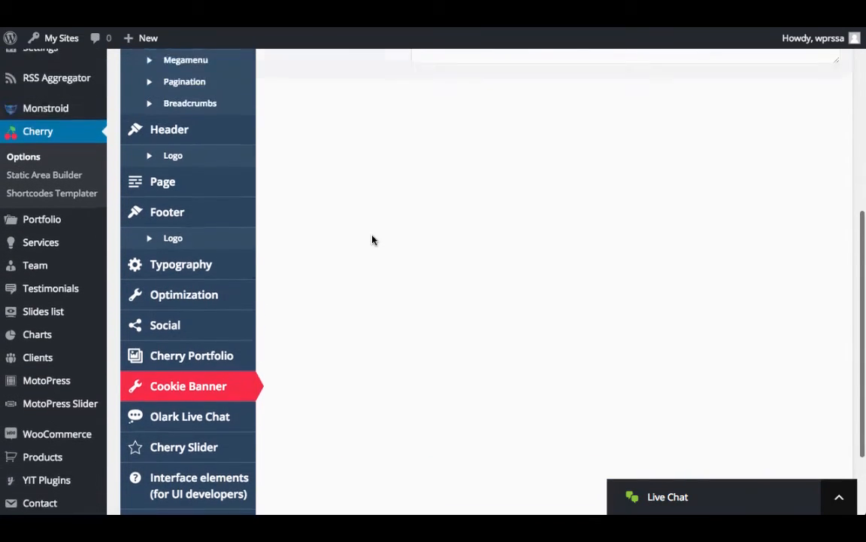
click(432, 193)
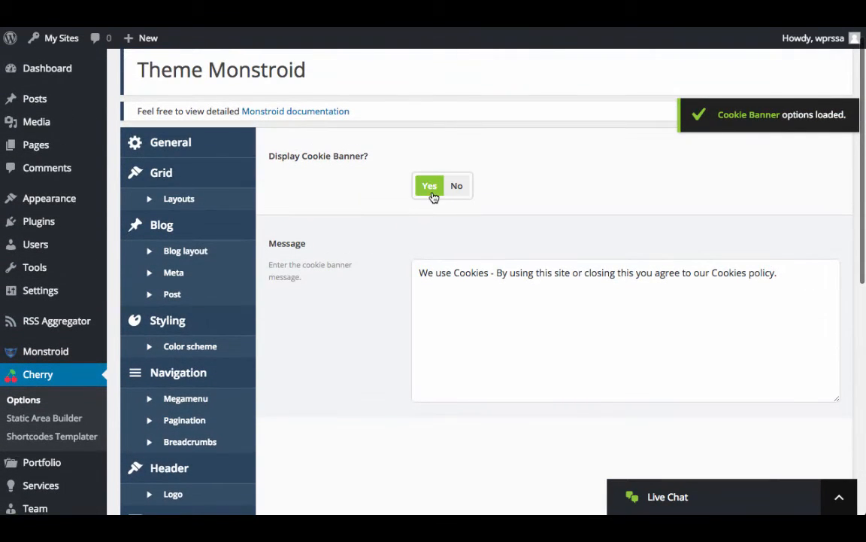
scroll(360, 303, down, 4)
scroll(358, 307, down, 3)
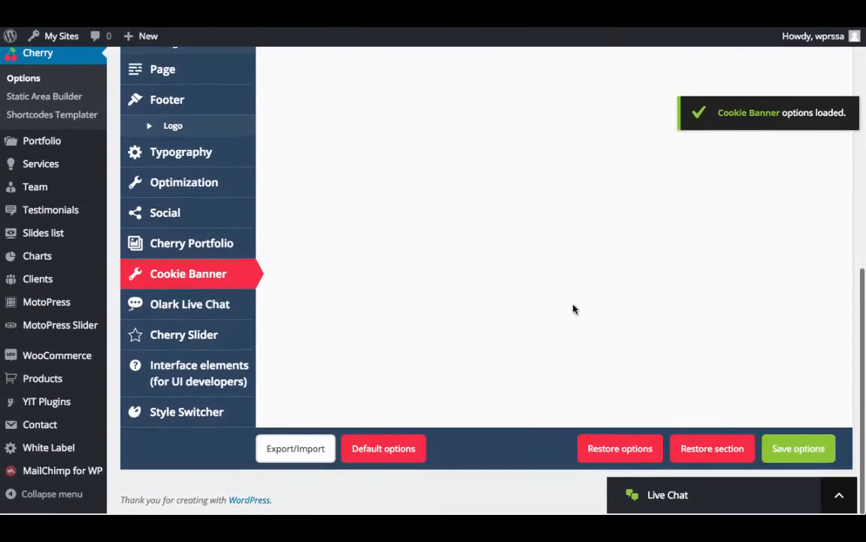
click(790, 460)
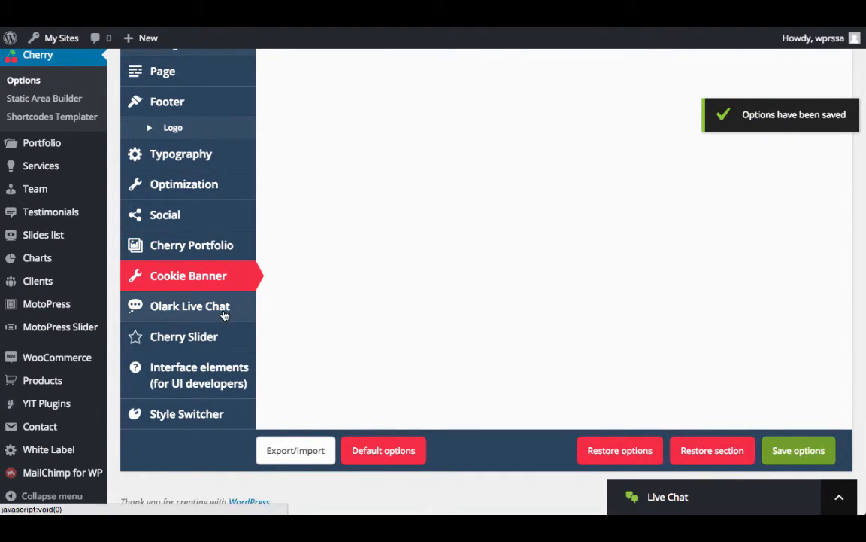
Look at the Interface elements (for UI developers) options and go back to the General options.
click(226, 384)
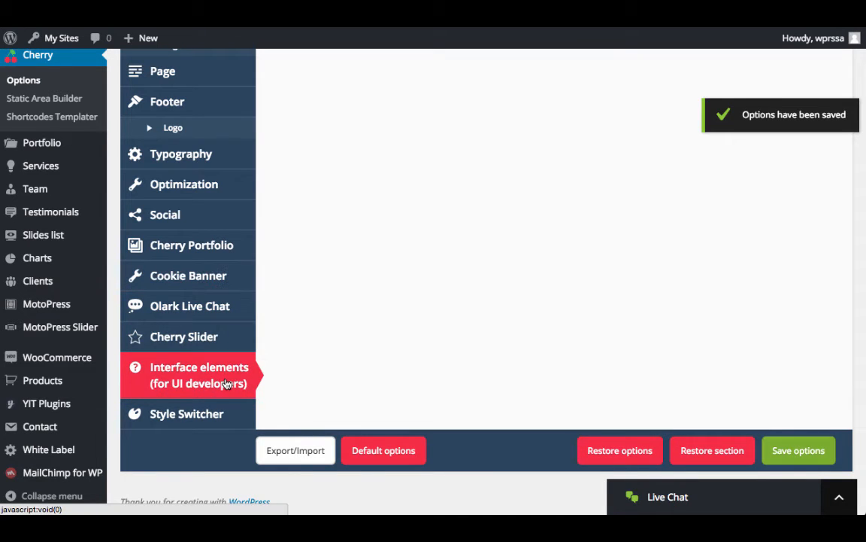
scroll(352, 252, up, 3)
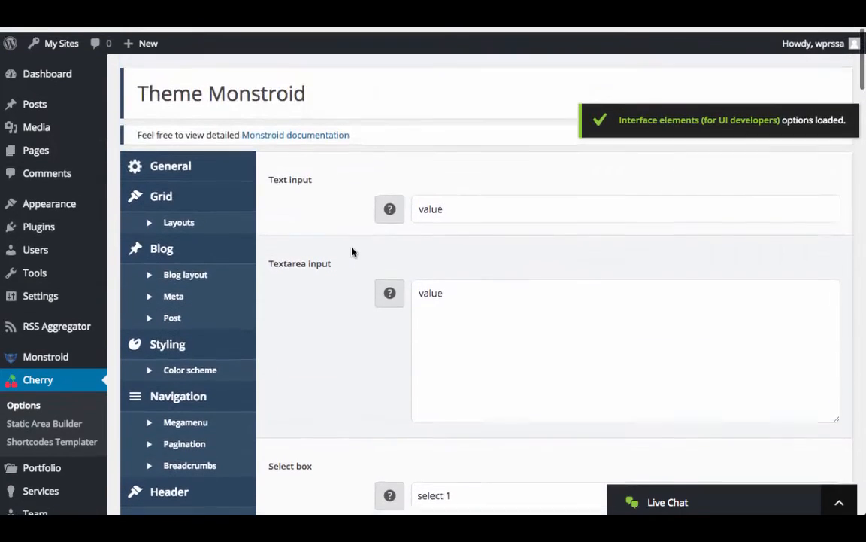
click(182, 173)
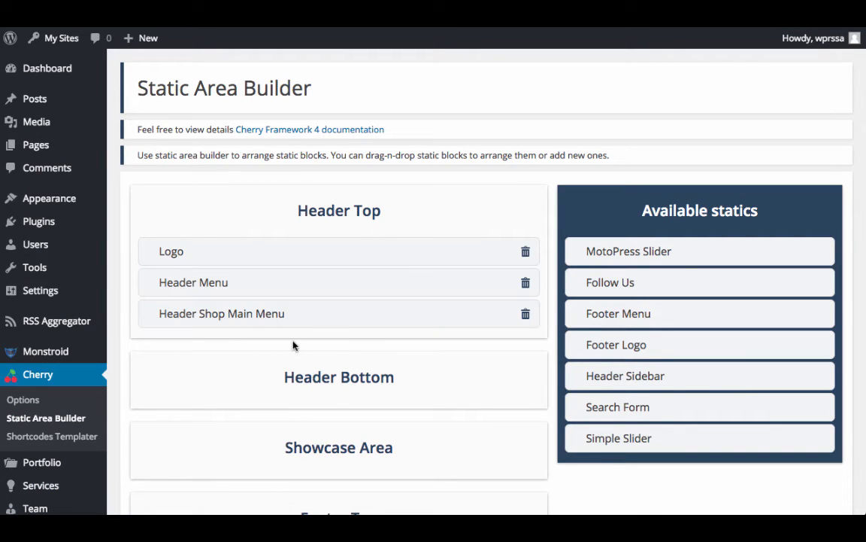
Examine the header, showcase and footer areas and their static blocks in the Static Area Builder.
scroll(398, 256, down, 5)
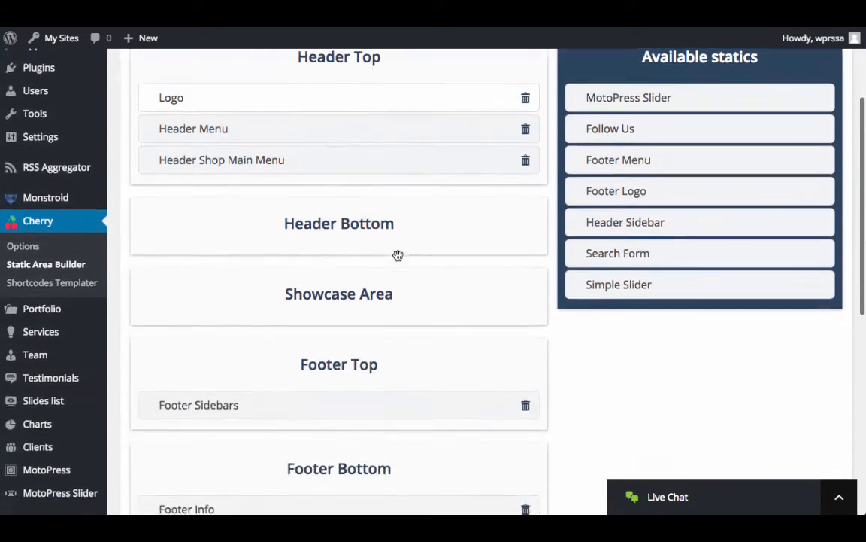
scroll(397, 258, down, 3)
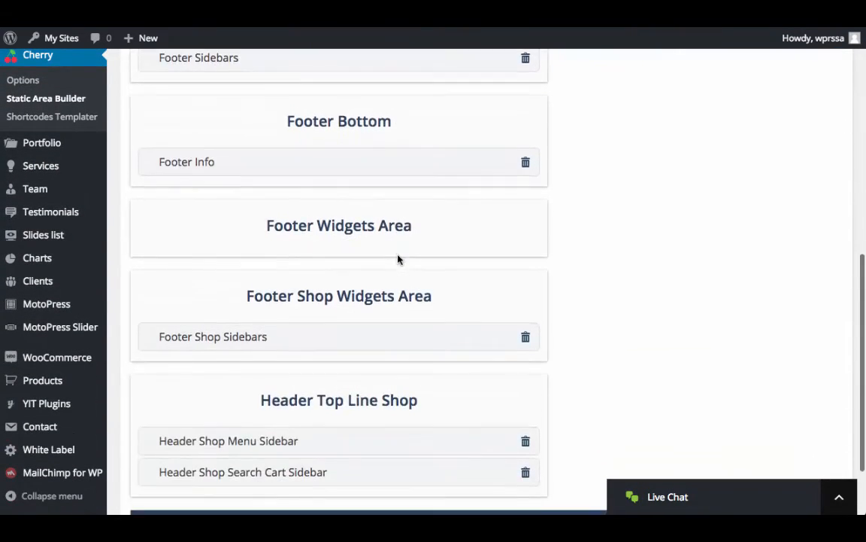
scroll(398, 256, up, 8)
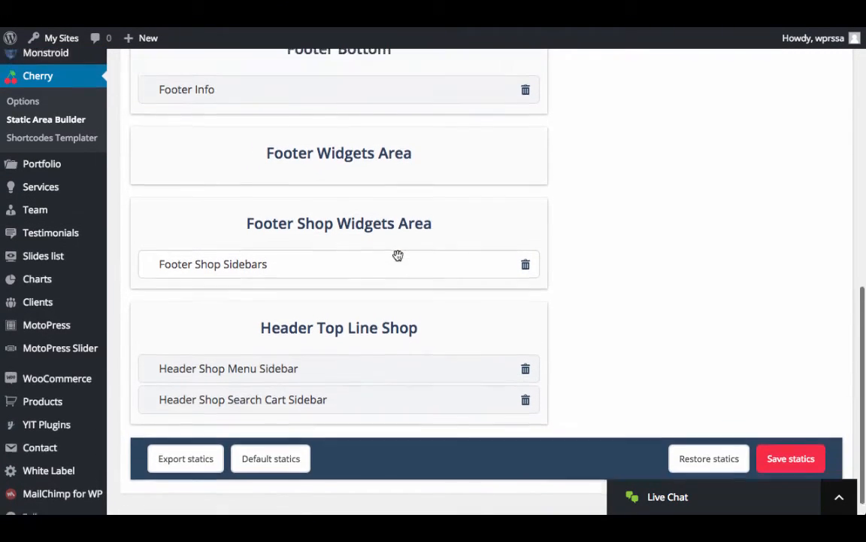
Open banner-template-1.tmpl from the banner templates in the Shortcodes Templater and examine its markup.
scroll(397, 259, up, 2)
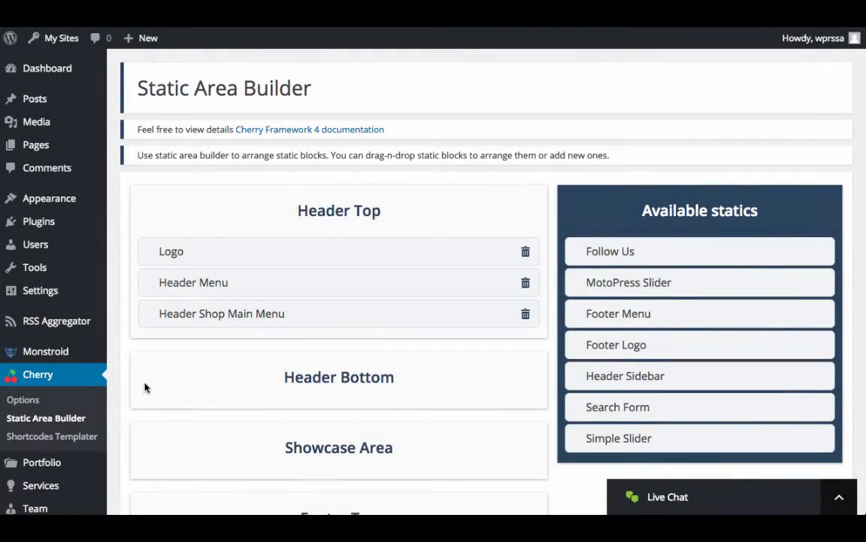
click(58, 438)
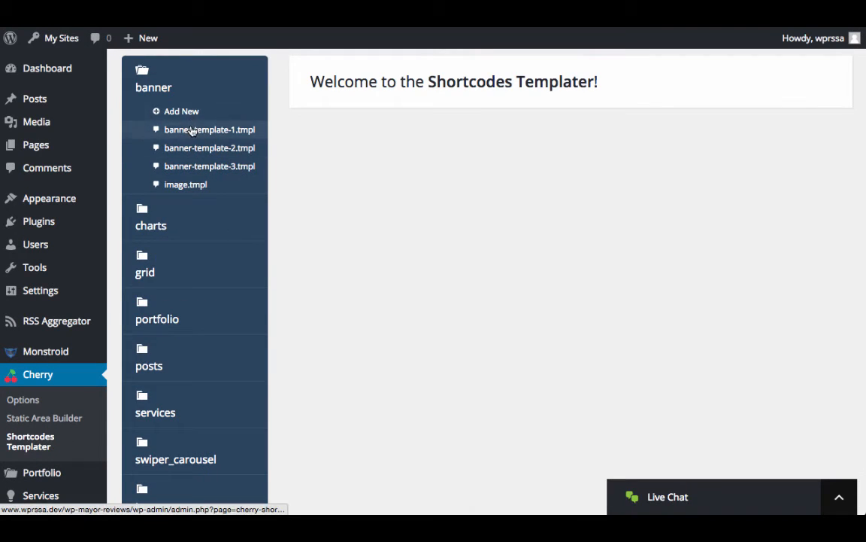
click(192, 131)
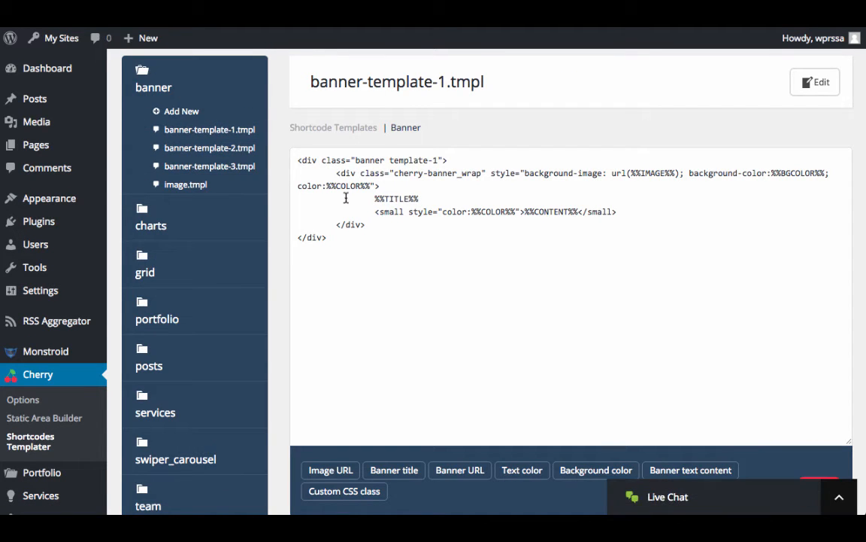
scroll(346, 196, down, 5)
scroll(346, 195, up, 3)
scroll(346, 197, up, 2)
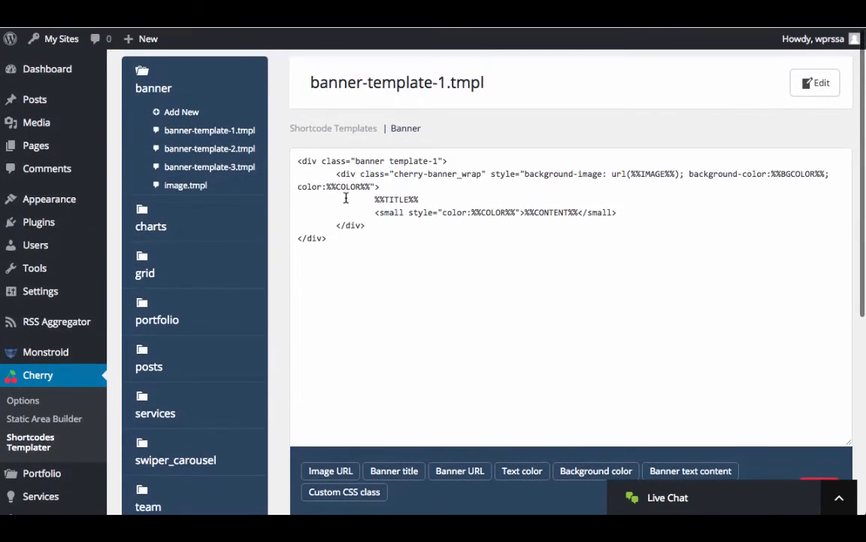
click(193, 221)
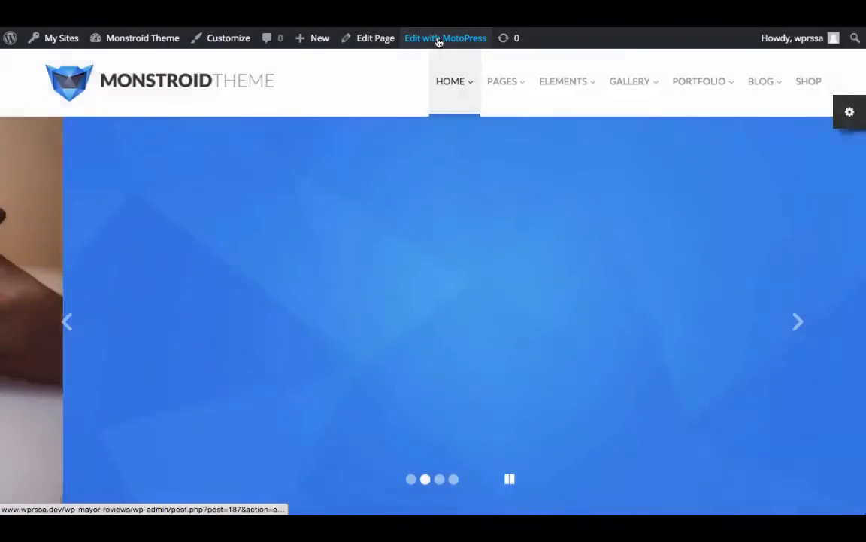
Open the Home Business page in the MotoPress editor and view the style options of the "We Have" paragraph.
click(441, 38)
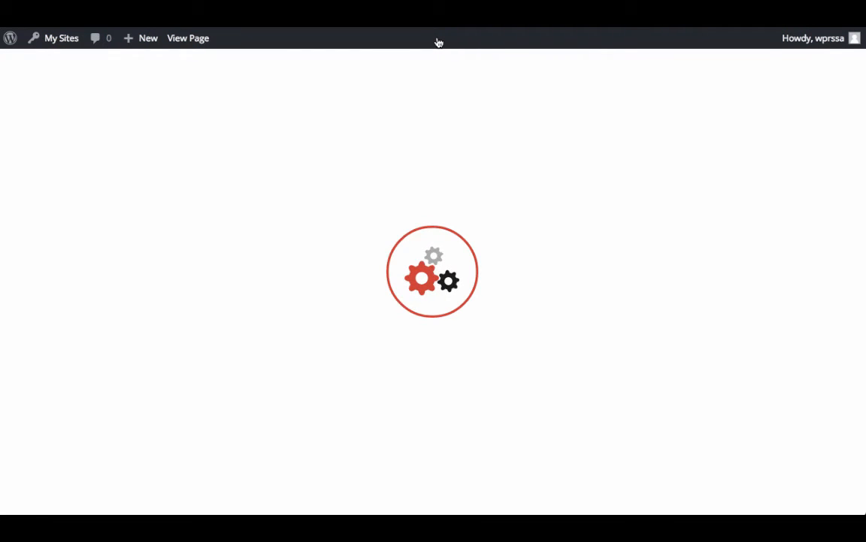
scroll(467, 240, down, 10)
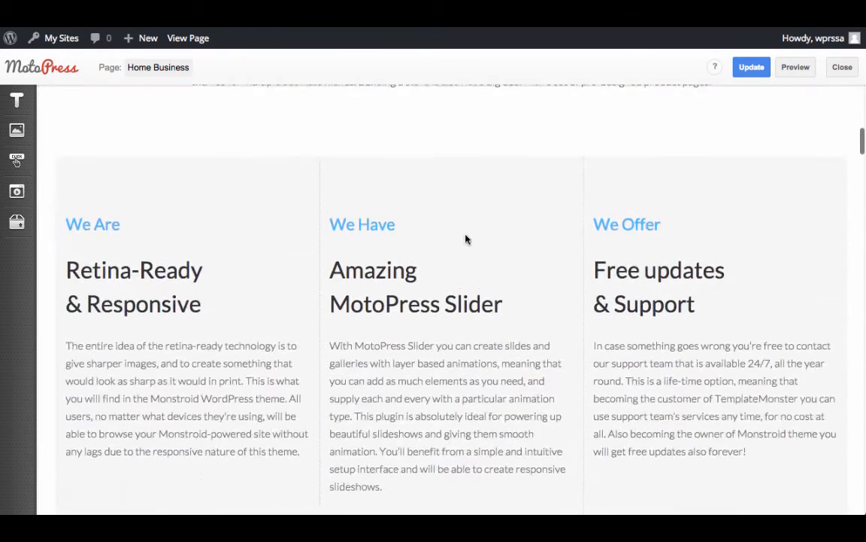
click(466, 239)
click(745, 139)
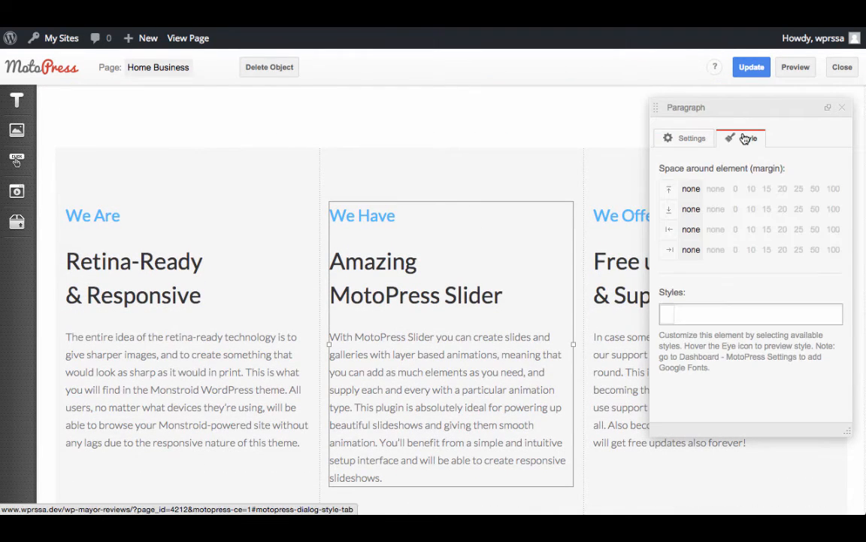
View the settings of the spacer above the three text columns, look through the insertable elements, and close the MotoPress editor.
click(114, 124)
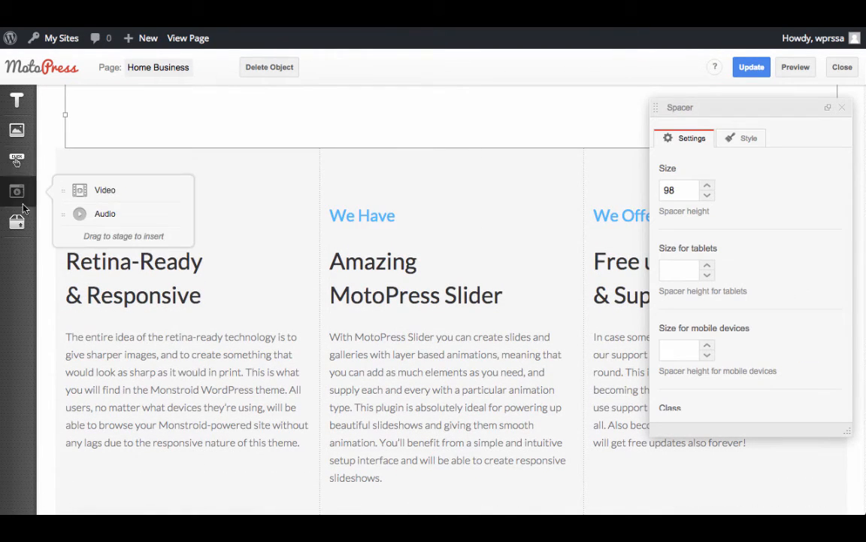
mouse_move(21, 227)
click(841, 69)
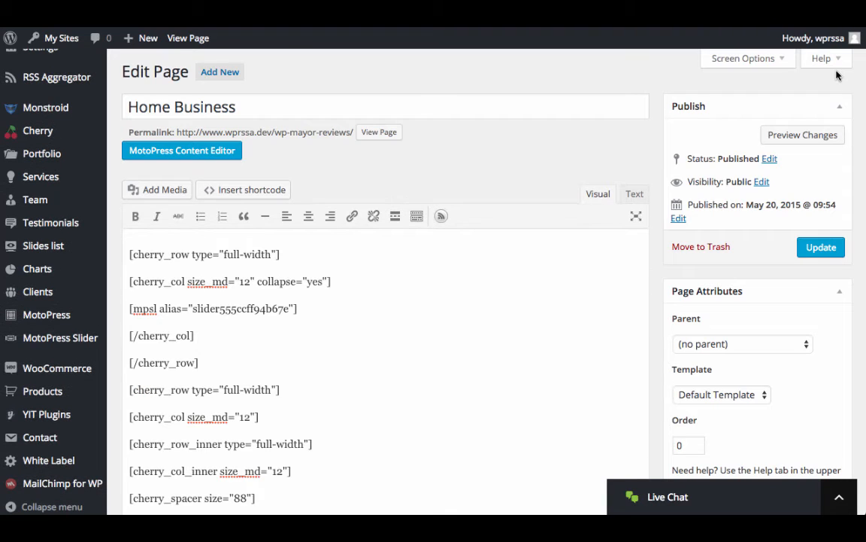